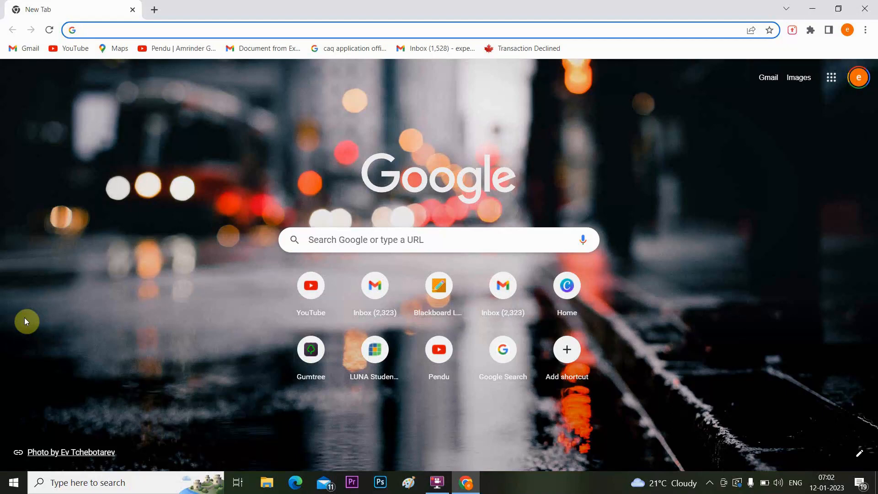
Search Google for 'tfn australia' to list the ATO's Apply for a TFN page.
type("TFN")
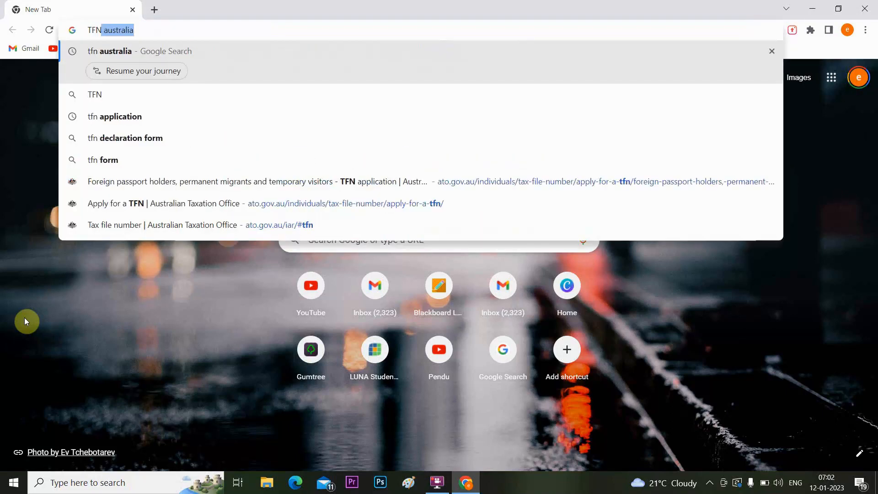
left_click(188, 44)
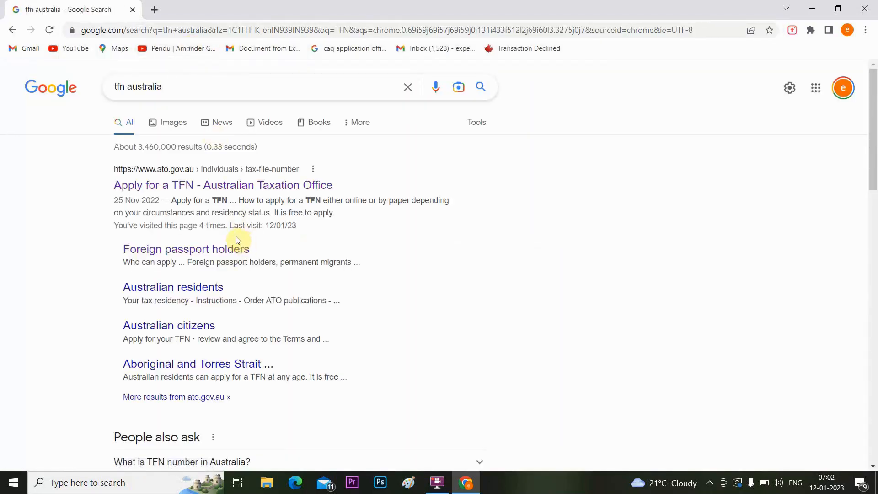
left_click(236, 238)
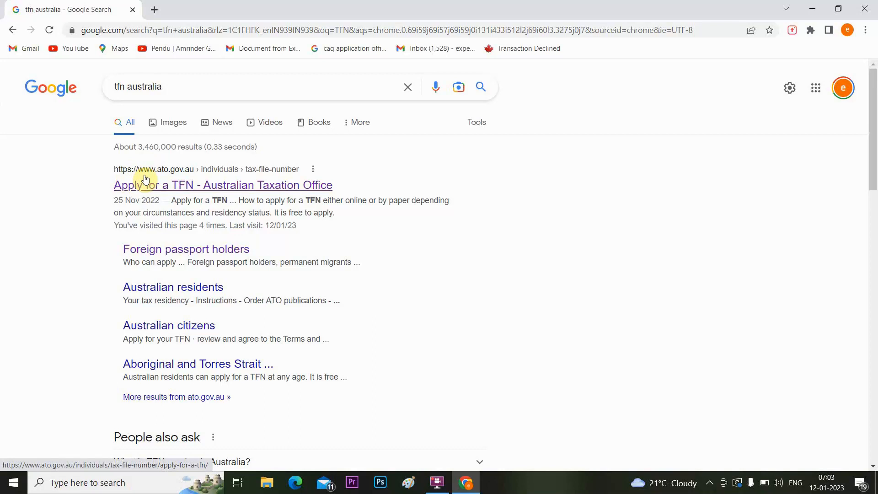
Go from Apply for a TFN to Foreign passport holders and launch 'Apply online for a TFN using the IAR'.
left_click(188, 196)
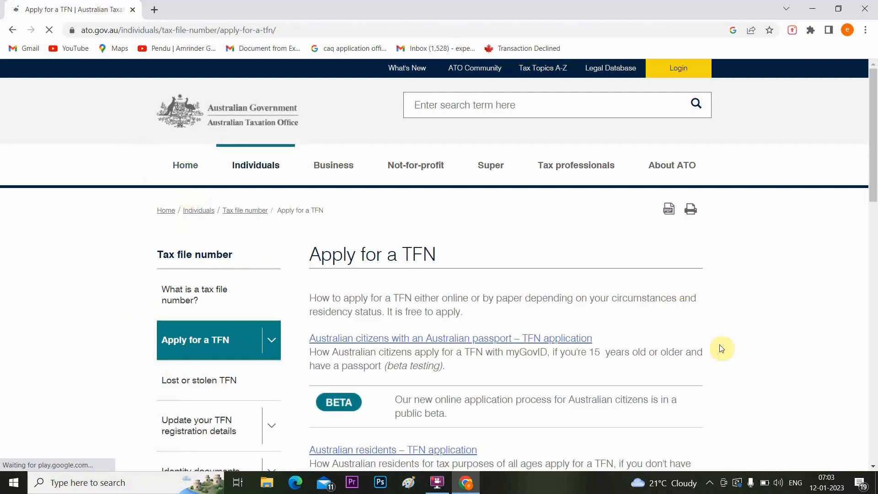
left_click_drag(875, 96, 874, 187)
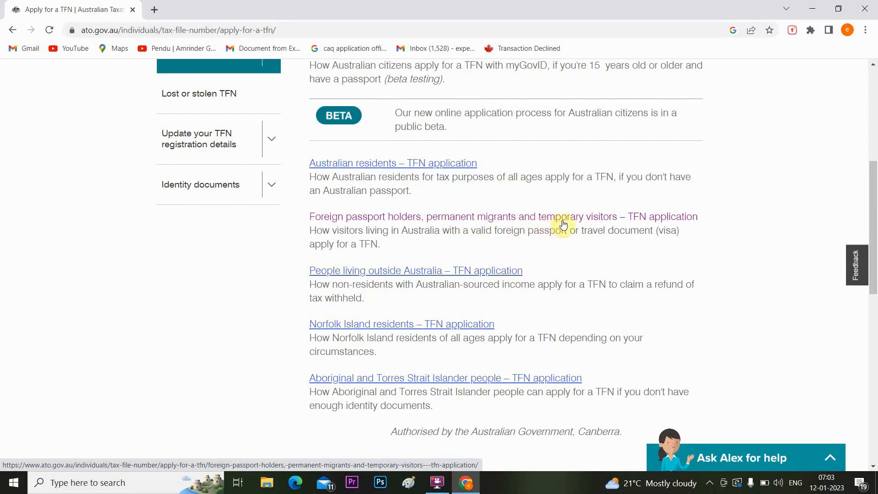
left_click(448, 219)
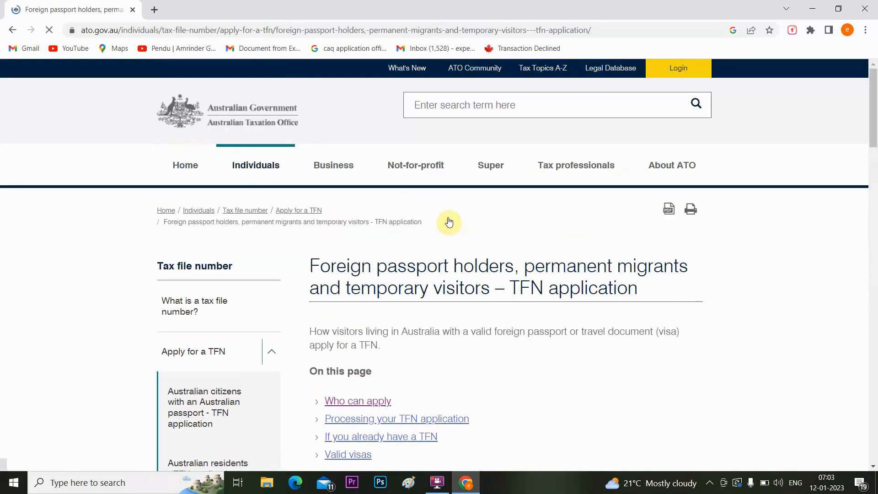
left_click_drag(876, 129, 874, 219)
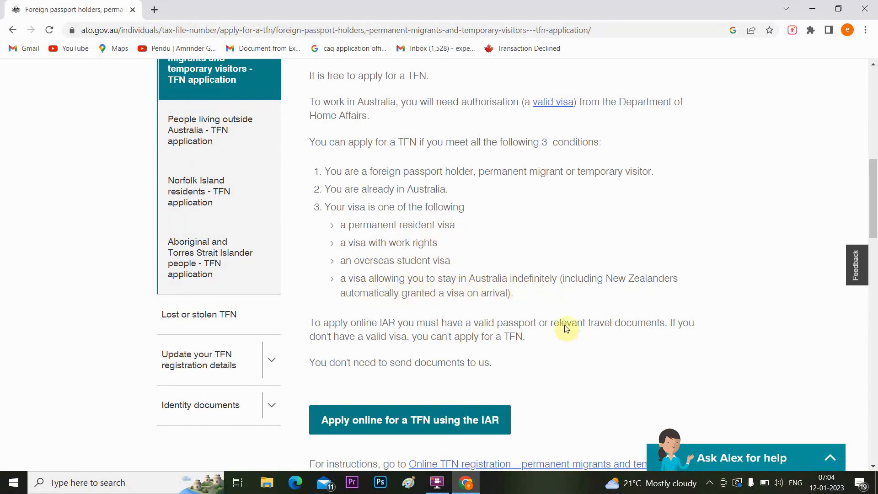
left_click_drag(868, 189, 874, 210)
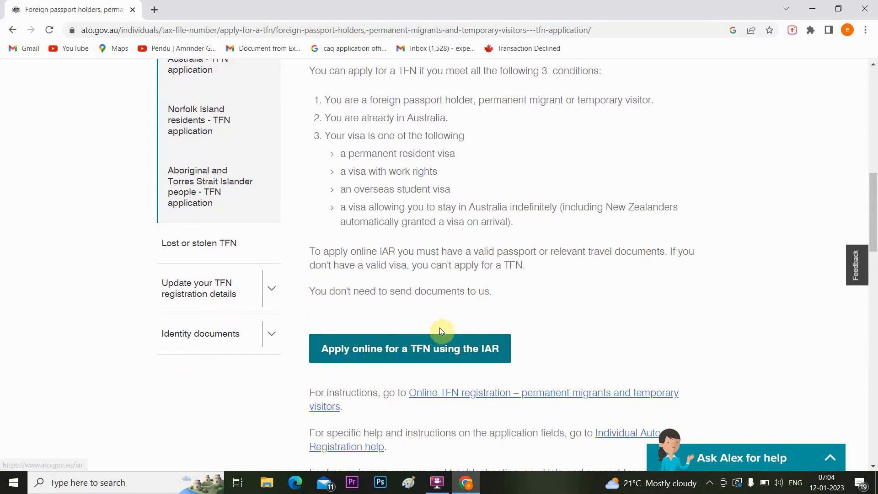
left_click(410, 352)
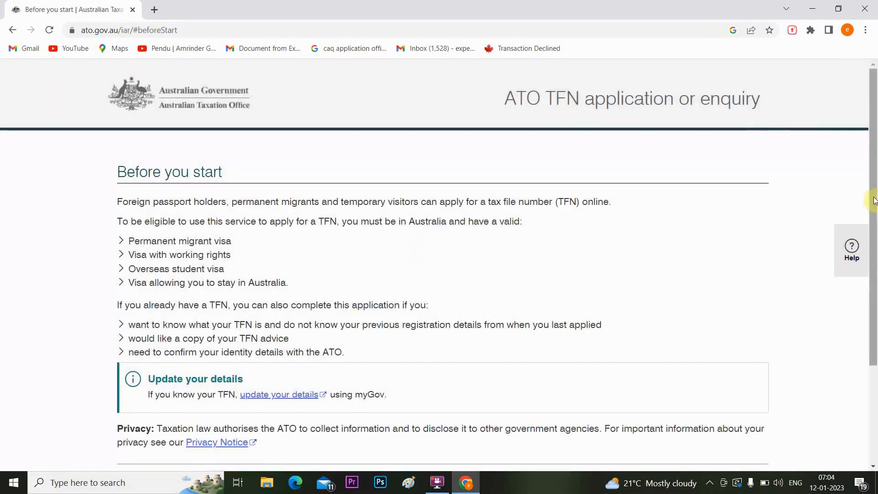
Scroll past the Before you start information and start the application at step 1.
left_click_drag(874, 200, 873, 281)
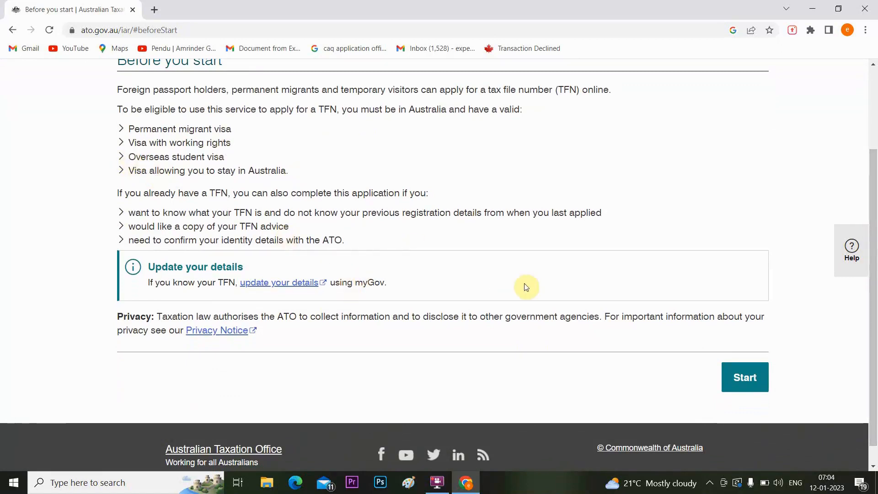
left_click(745, 384)
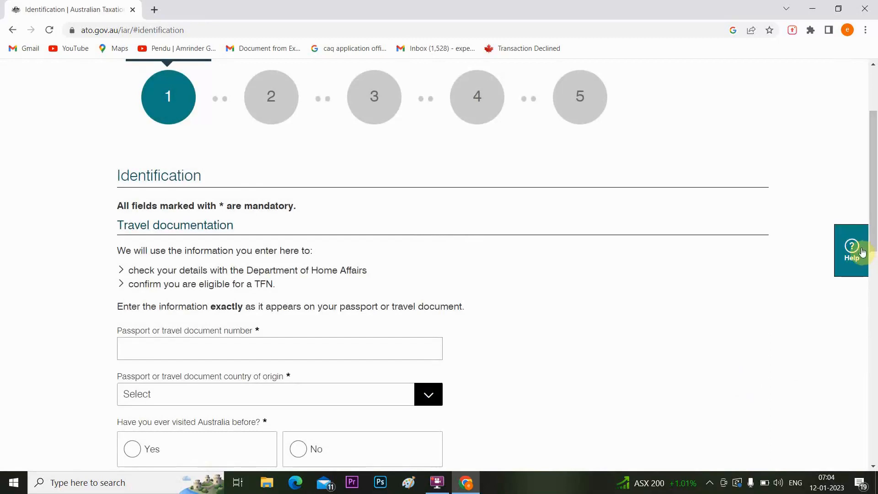
Enter the passport number, pick INDIA as country of origin, and answer No to previous visits.
left_click_drag(874, 195, 874, 240)
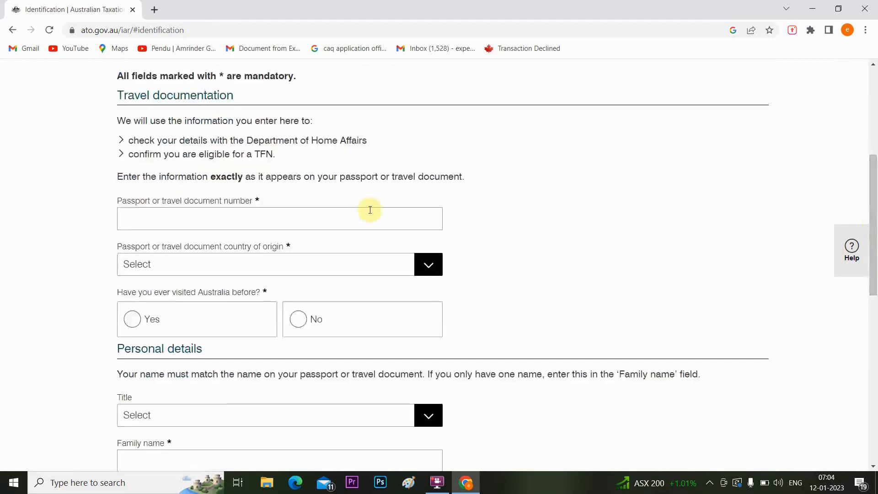
left_click(278, 211)
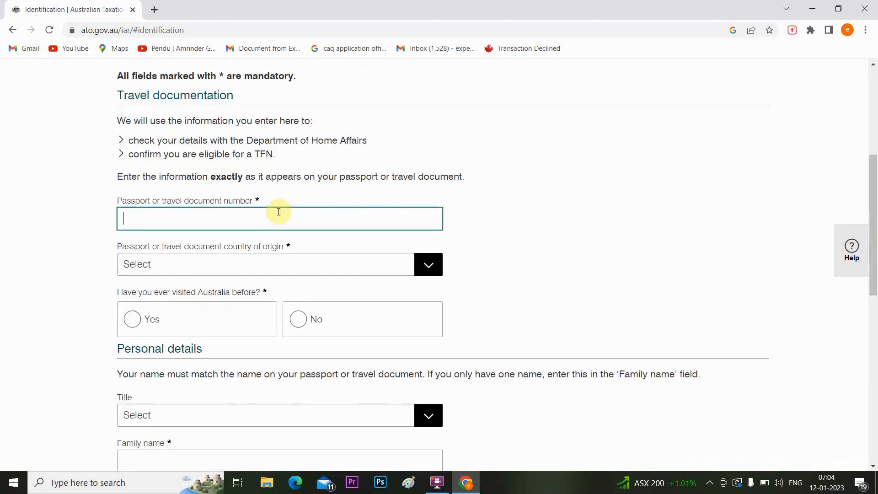
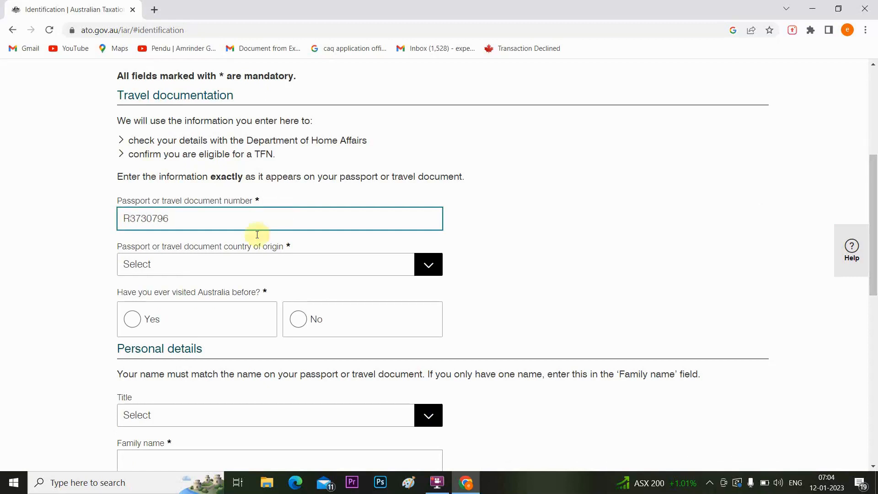
left_click(212, 270)
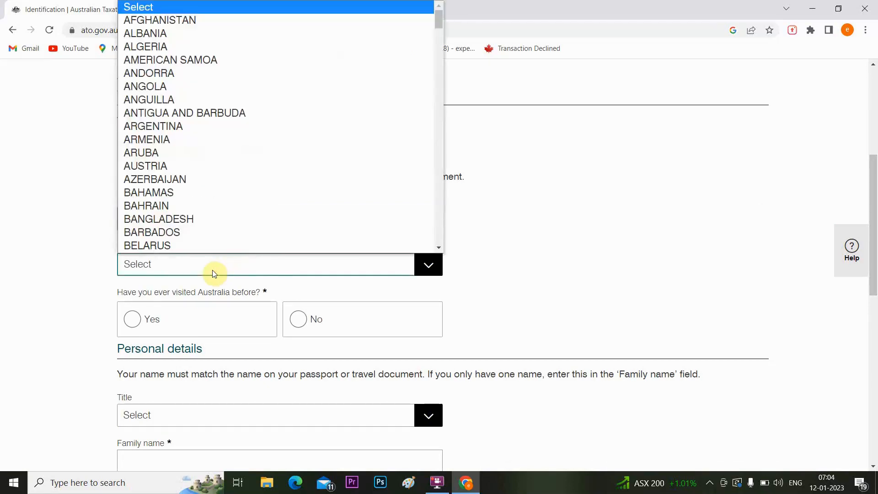
type("in")
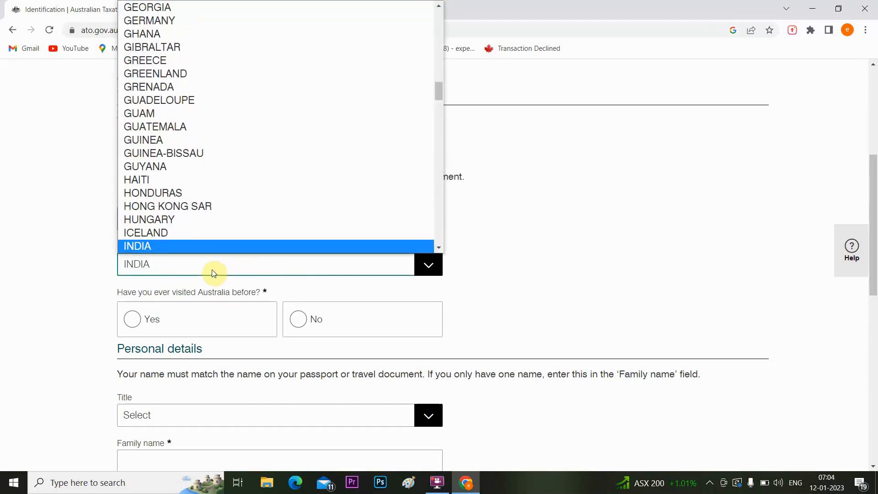
left_click(213, 269)
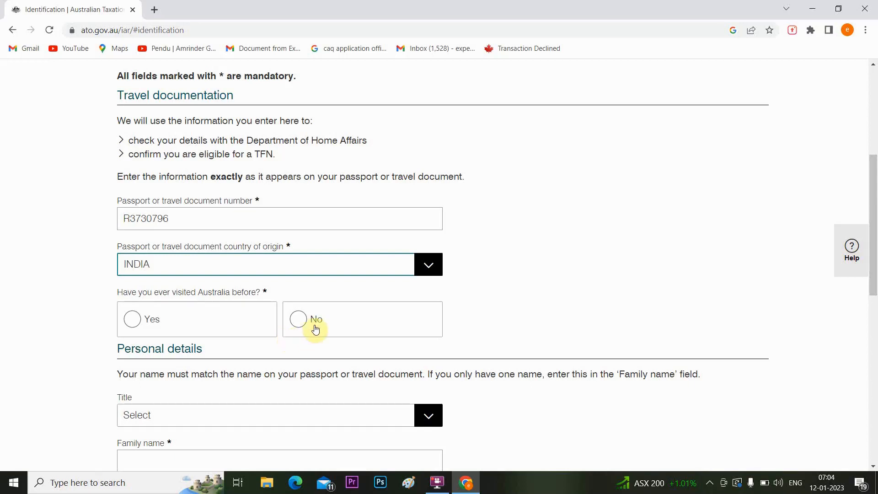
left_click(304, 328)
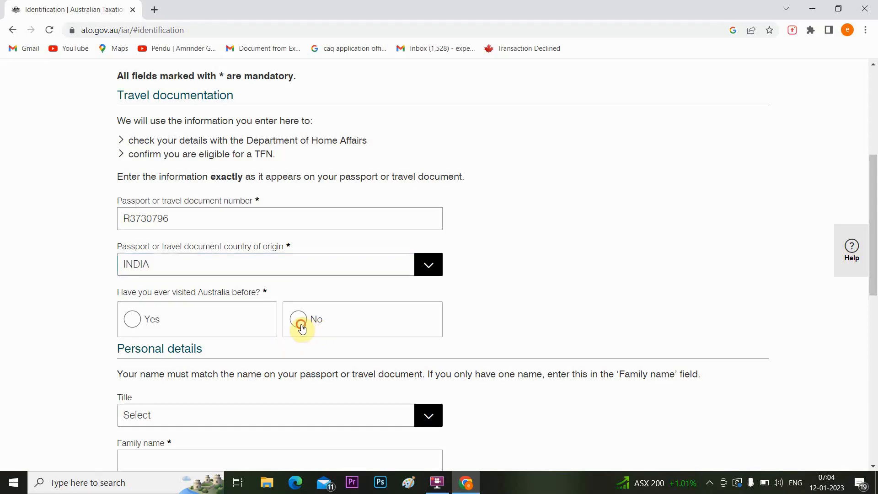
left_click_drag(876, 222, 876, 281)
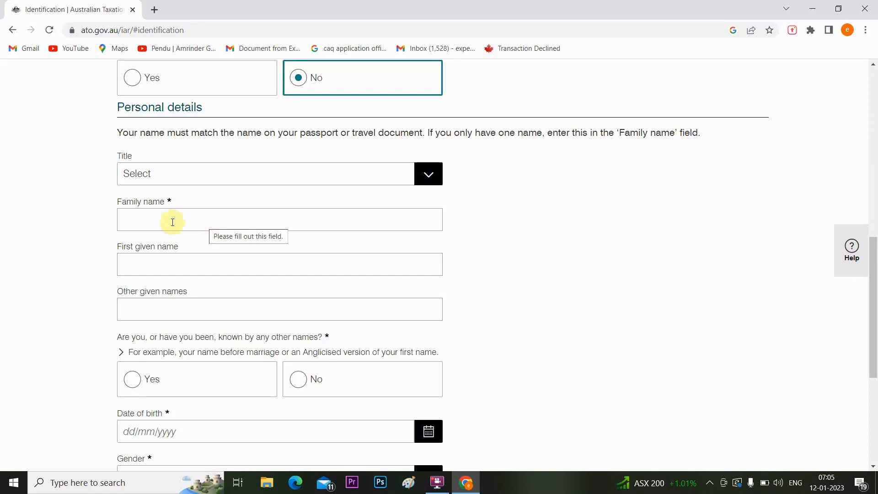
Enter the applicant's family name and answer No to 'known by any other names'.
left_click(151, 223)
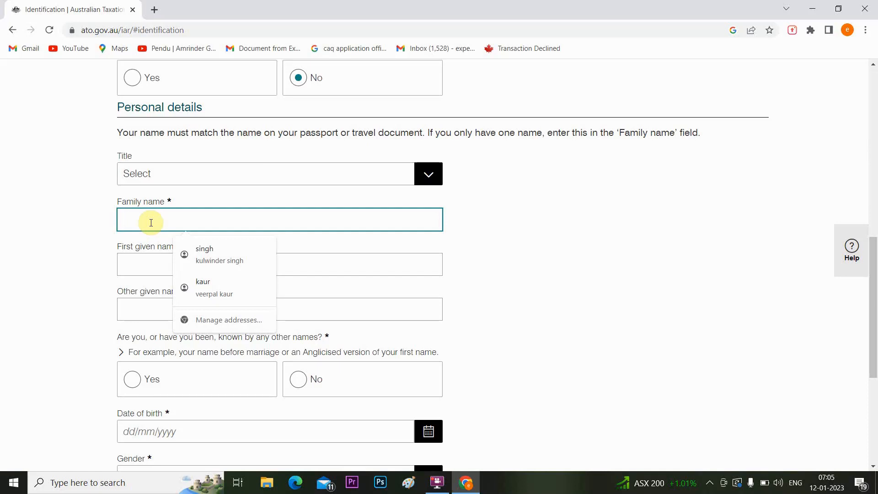
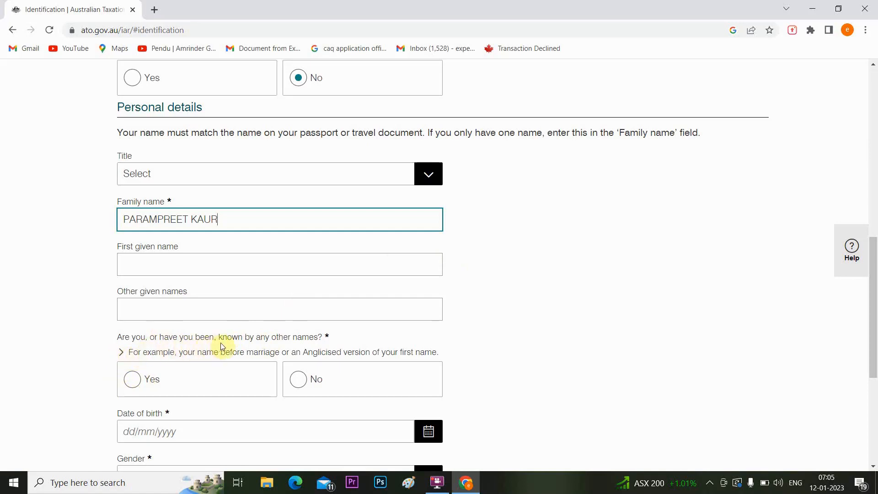
left_click(298, 382)
left_click_drag(875, 282, 875, 320)
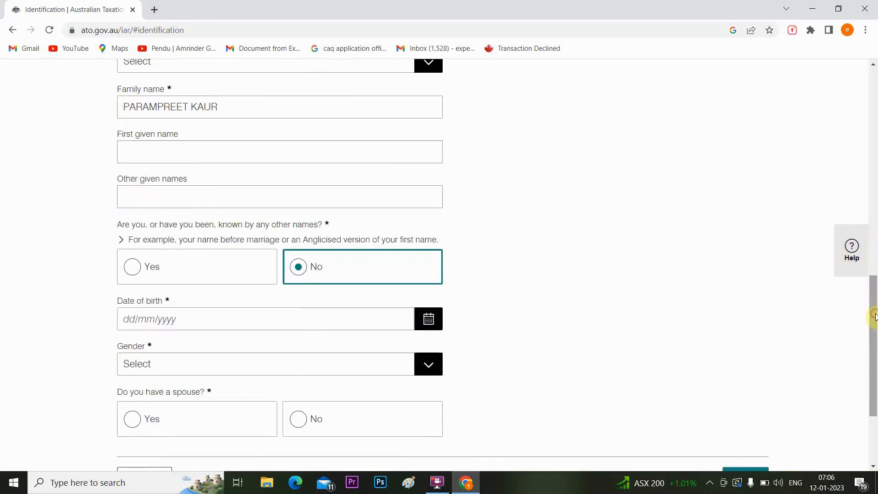
Enter the applicant's date of birth, choose Female gender, and answer No to having a spouse.
left_click(146, 324)
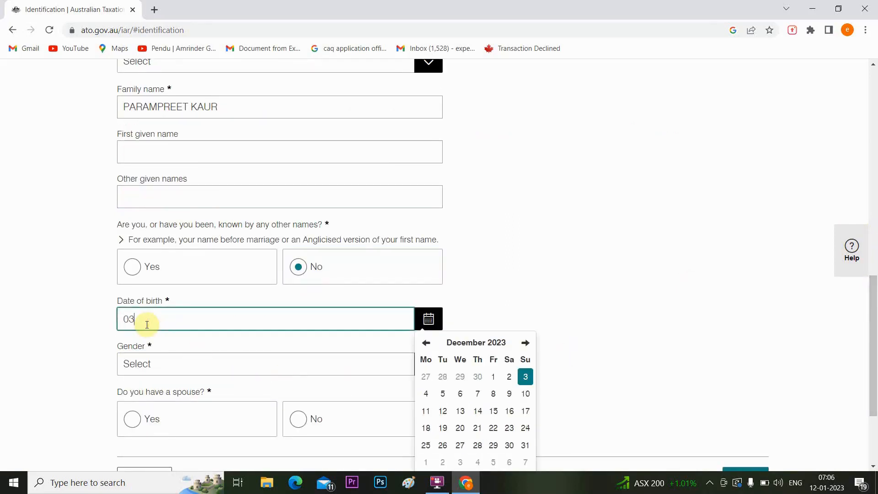
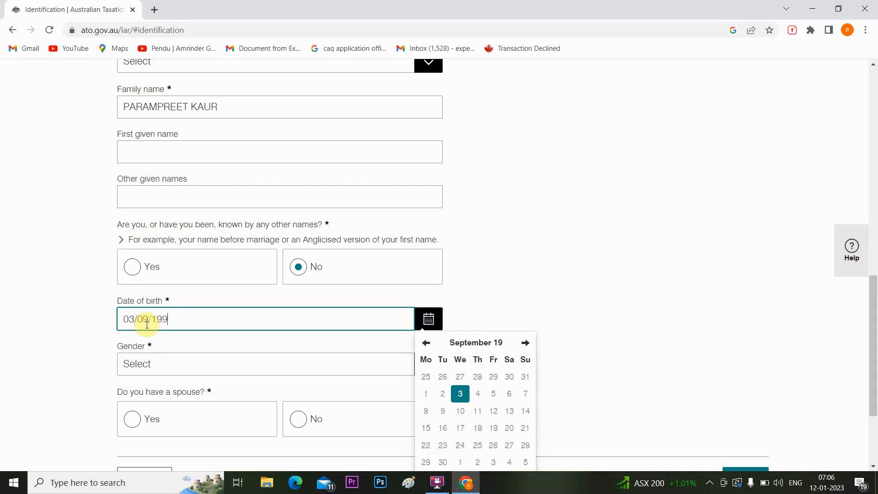
left_click(80, 354)
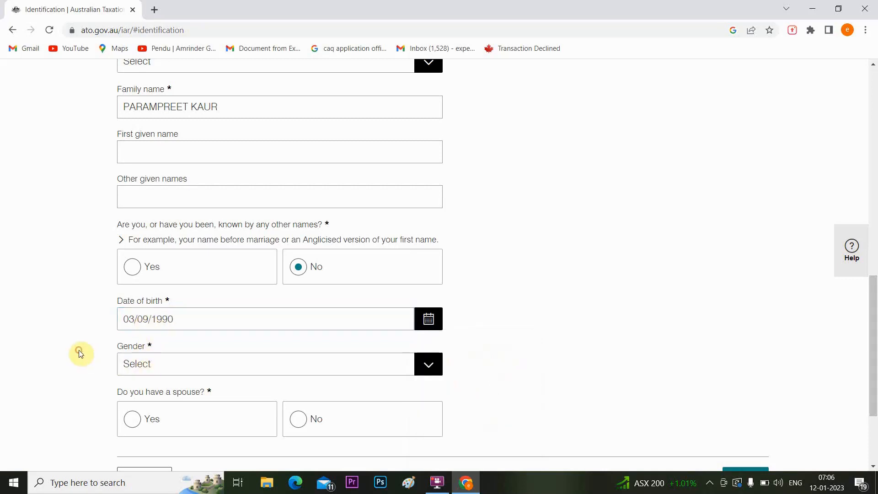
left_click(147, 363)
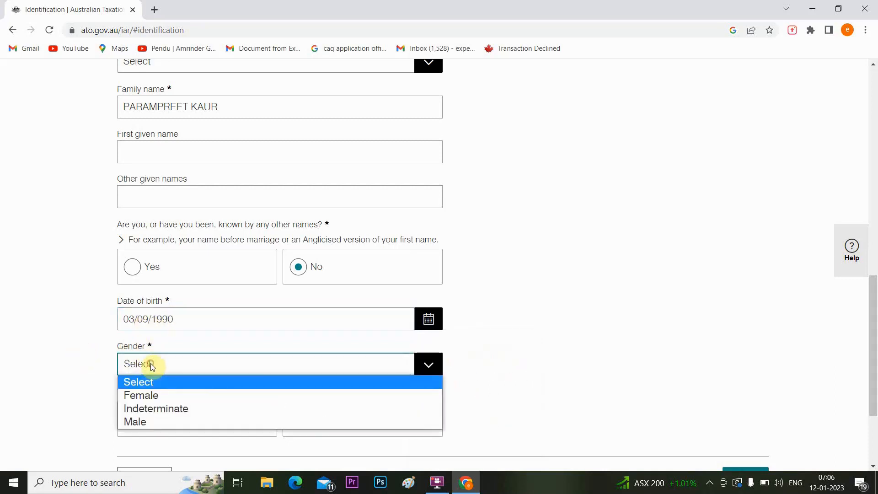
left_click(148, 394)
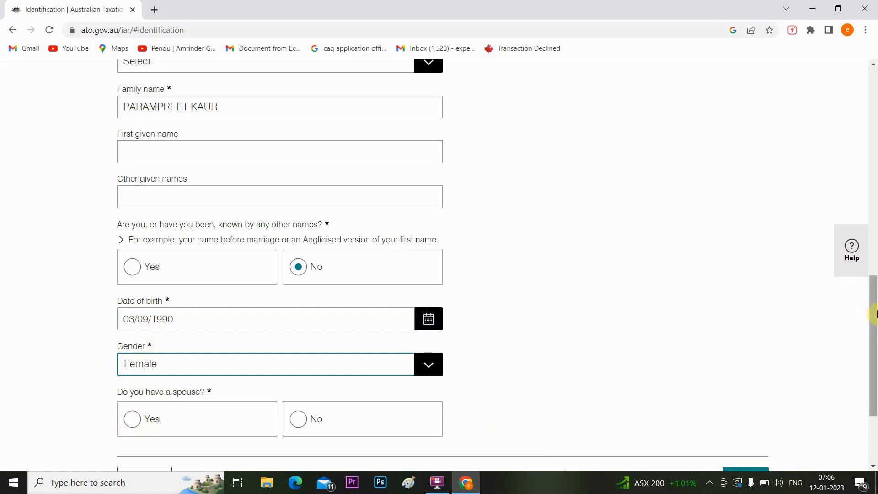
left_click_drag(874, 317, 873, 358)
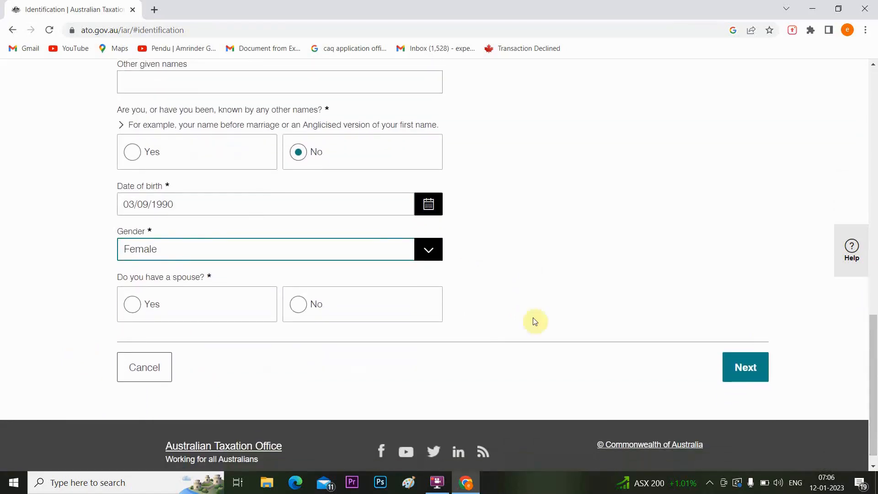
left_click(297, 307)
Move to step 2 and answer No to previously applying for or ever having a TFN or ABN.
left_click(748, 368)
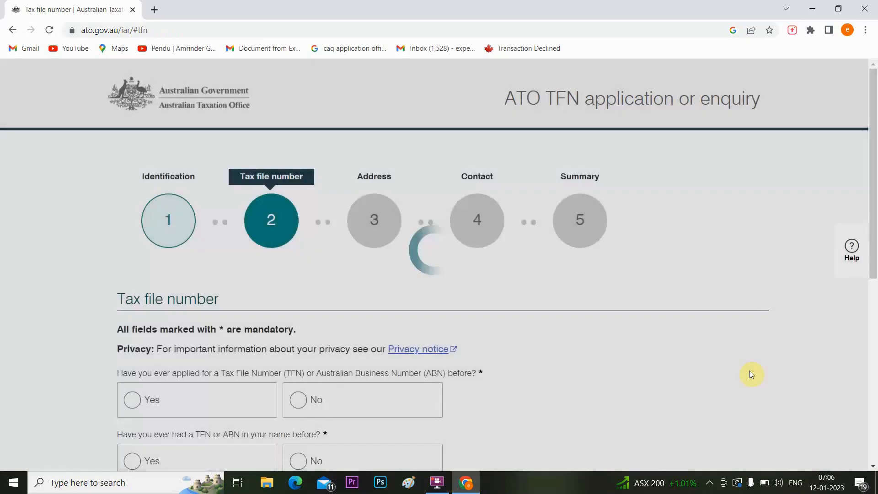
scroll(874, 224, "down", 4)
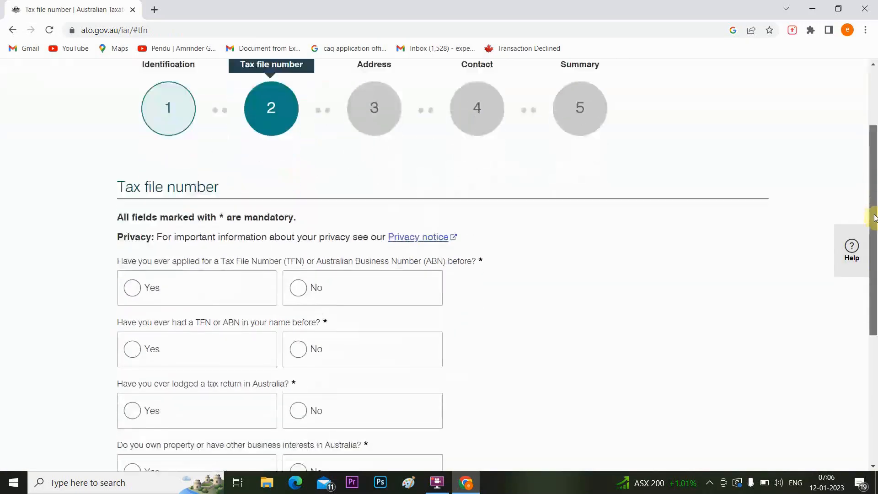
left_click_drag(875, 251, 875, 263)
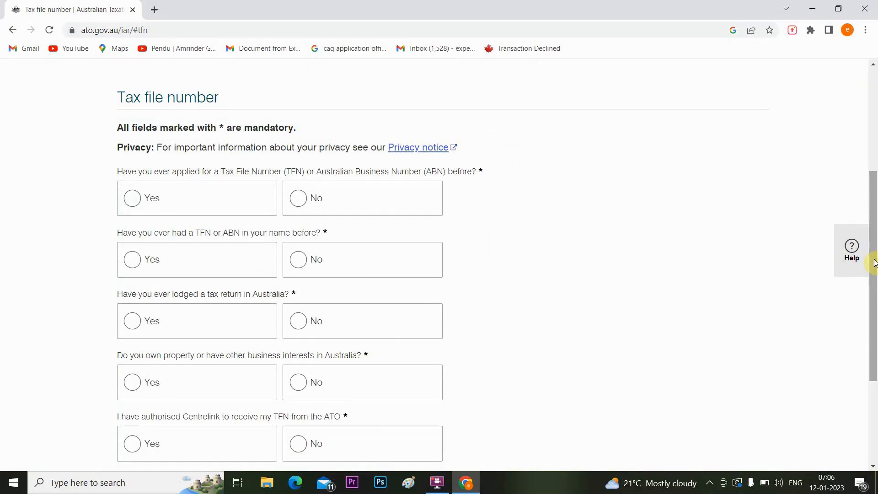
left_click(299, 200)
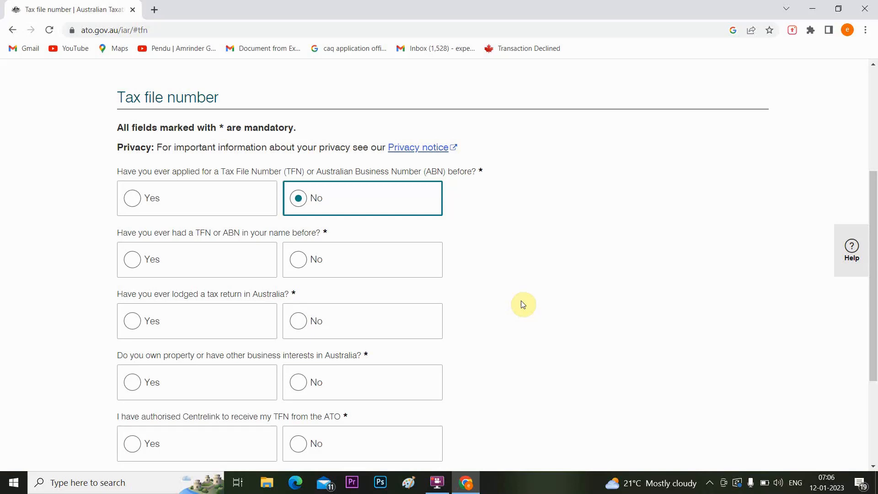
left_click(302, 268)
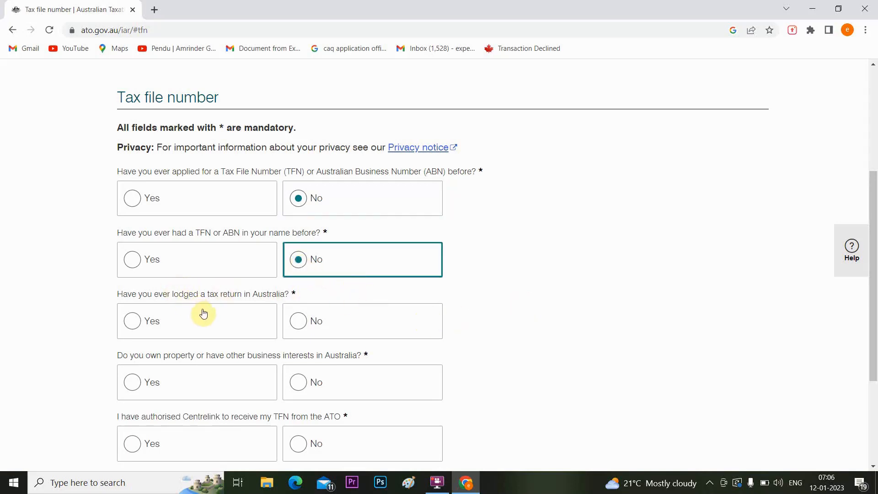
Answer No to tax returns, property or business interests, and Centrelink authorisation, then continue to Address.
left_click(297, 326)
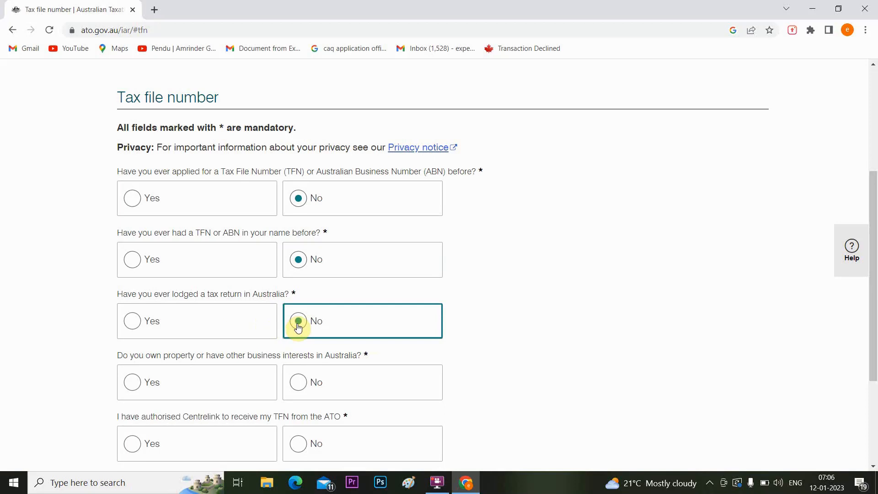
left_click(299, 387)
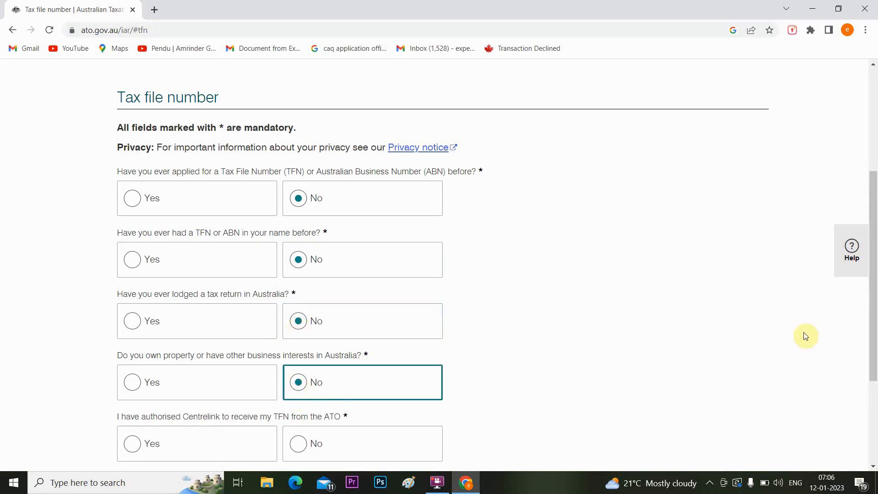
left_click_drag(874, 317, 874, 352)
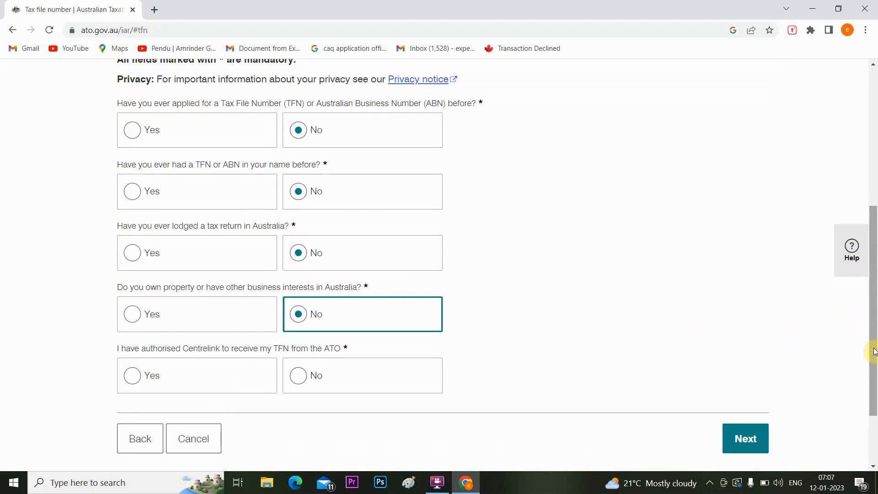
left_click(310, 383)
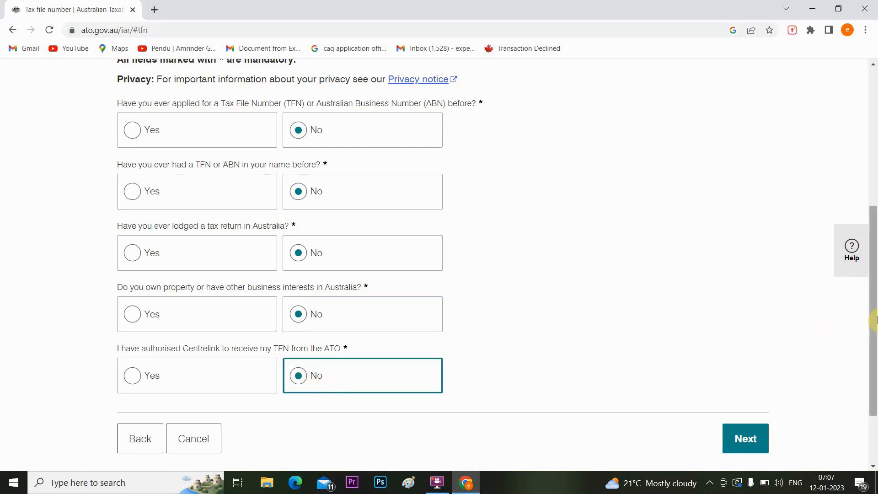
left_click_drag(874, 326, 875, 352)
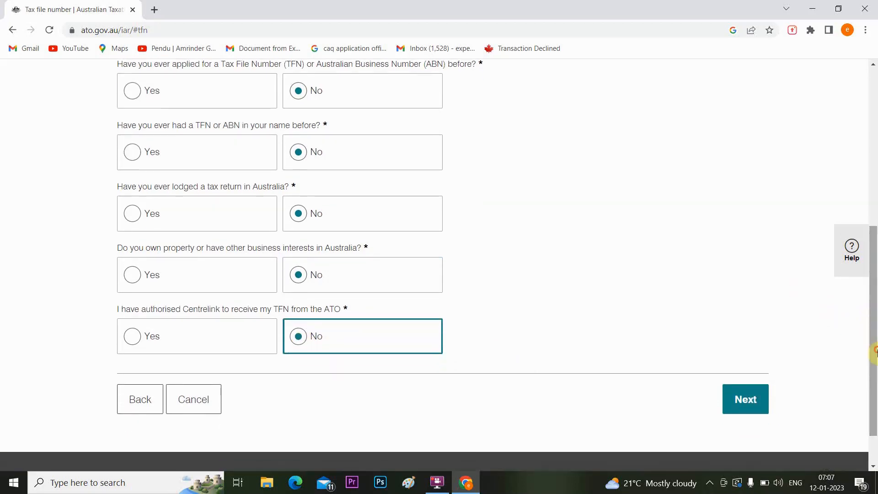
left_click(750, 402)
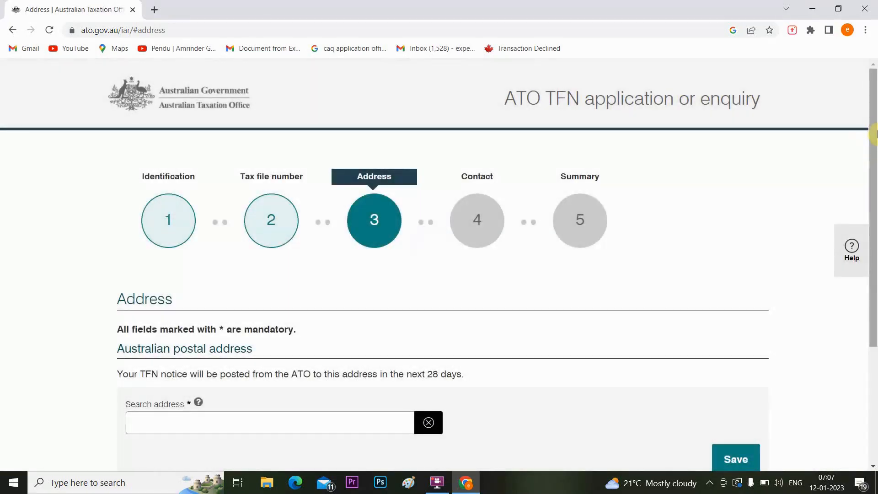
Enter the applicant's street address in Search address and accept it as entered.
left_click_drag(875, 133, 874, 224)
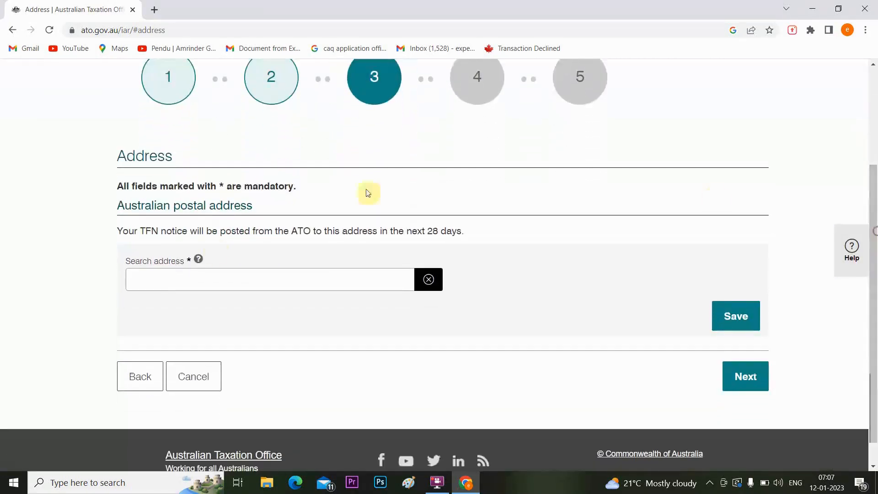
left_click(175, 278)
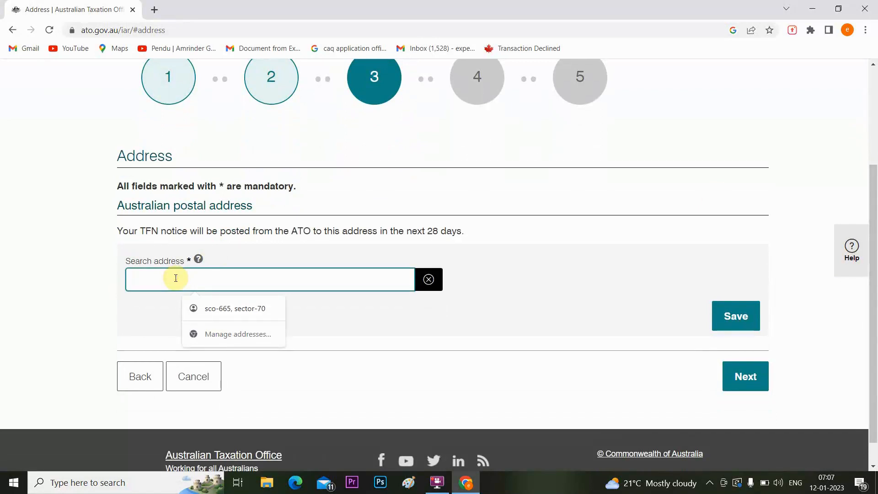
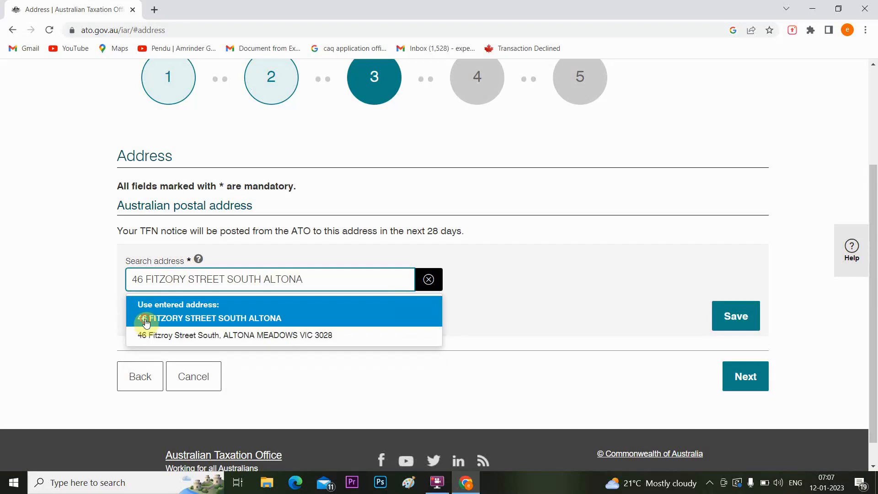
left_click(145, 320)
left_click_drag(873, 266, 864, 353)
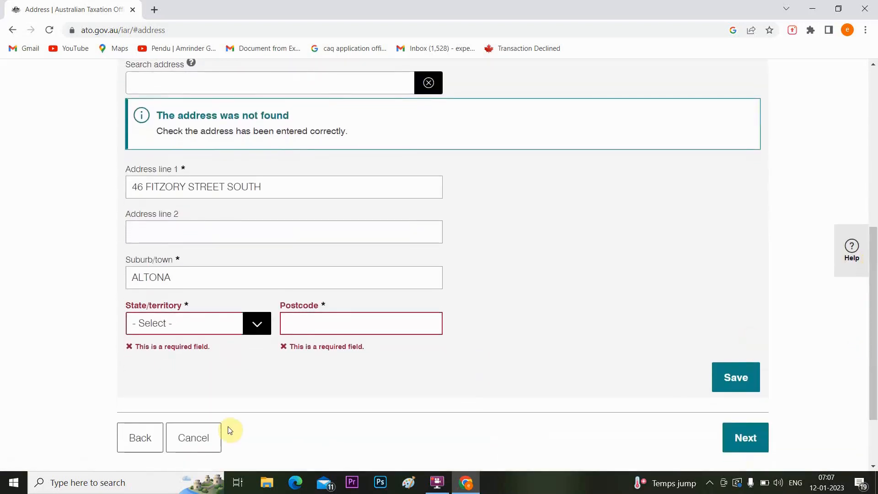
Set the state to VICTORIA, enter the corrected postcode, and save the postal address.
left_click(254, 329)
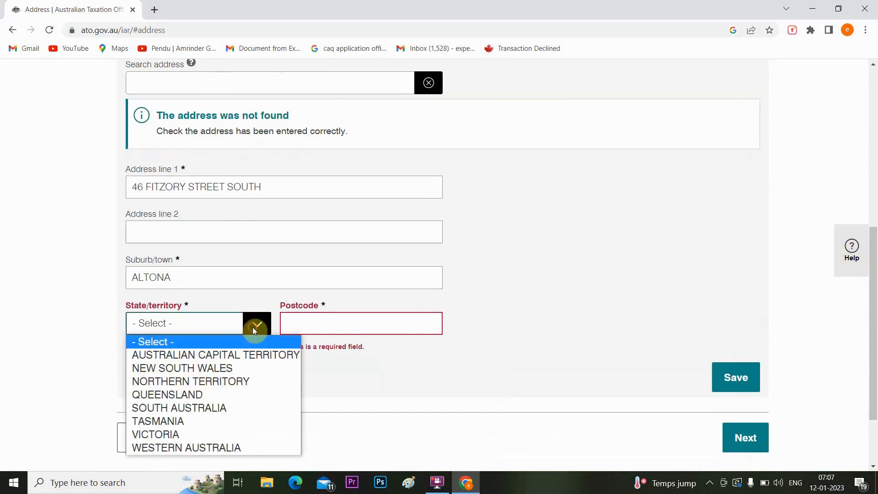
left_click(182, 434)
left_click(304, 325)
type("2302")
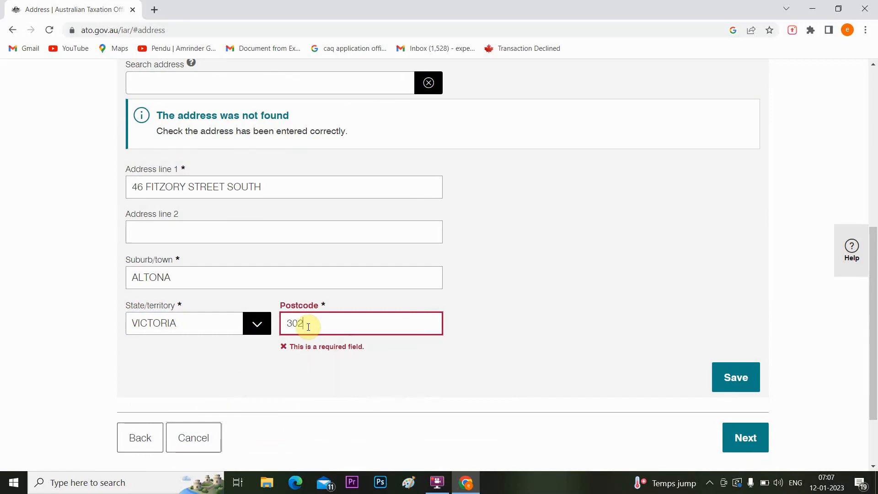
type("0")
key("BackSpace")
type("8")
left_click(373, 401)
left_click(736, 362)
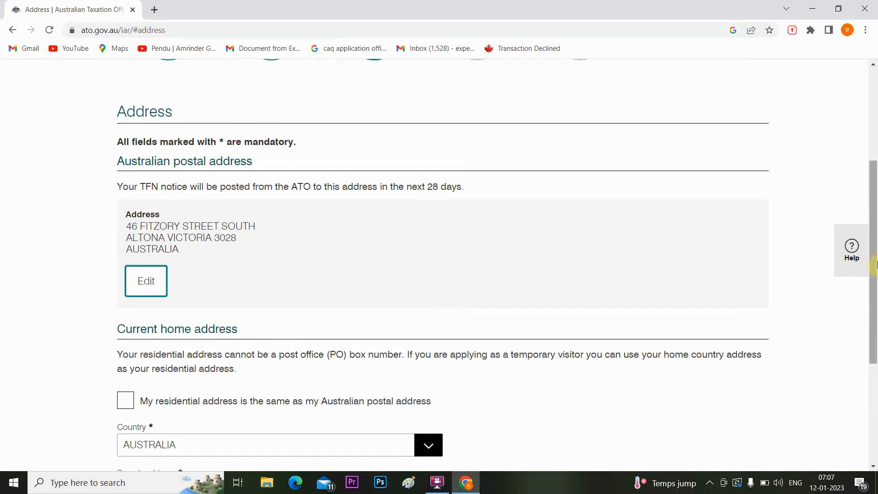
Mark the home address as the same as the postal address and continue to Contact.
left_click_drag(875, 266, 874, 319)
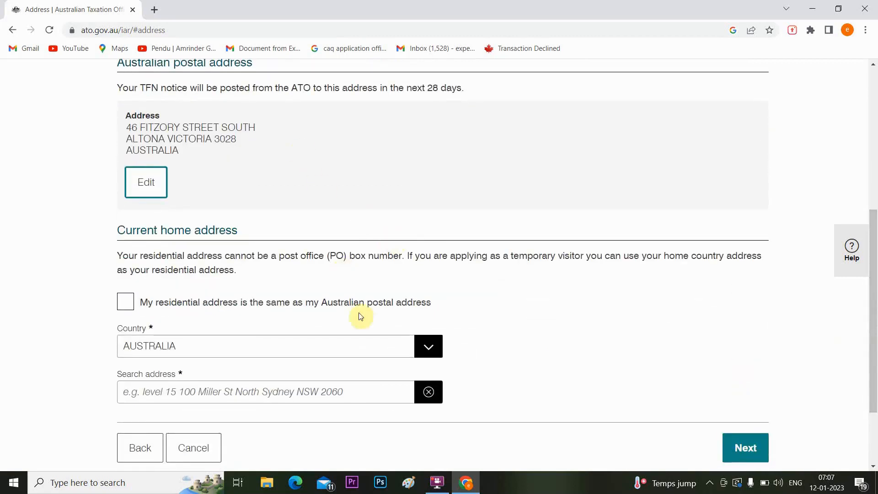
left_click(110, 295)
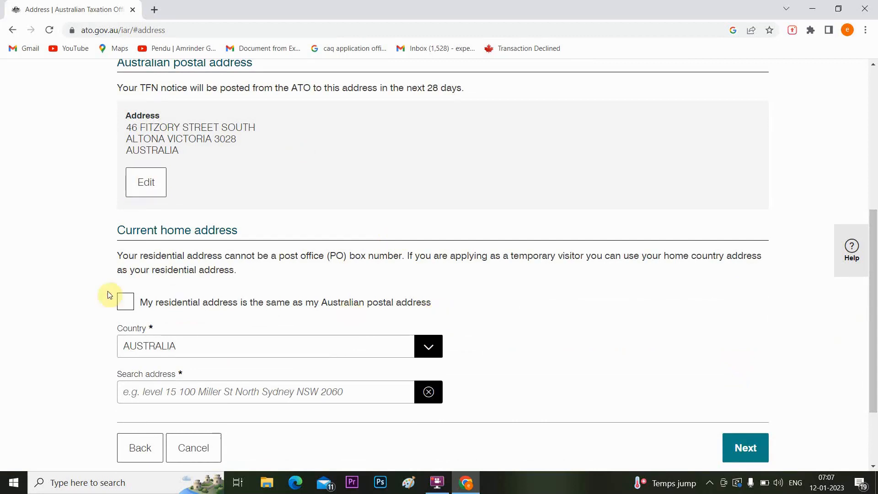
left_click(121, 305)
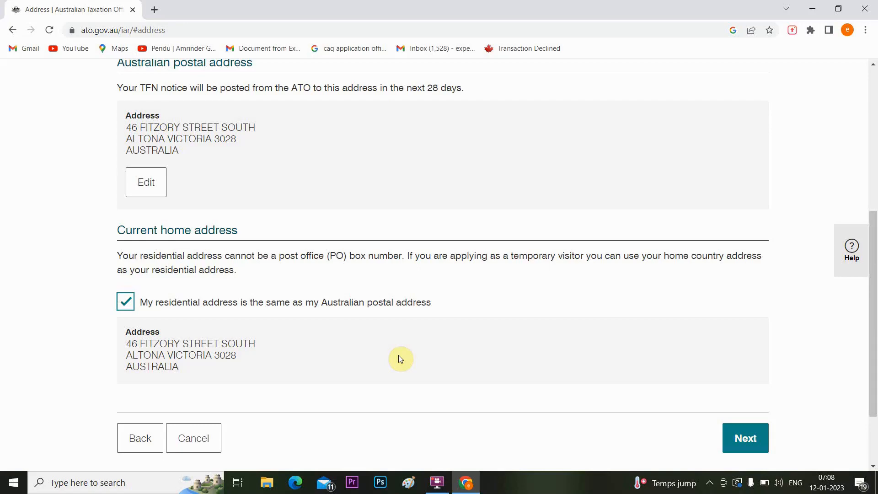
left_click(755, 438)
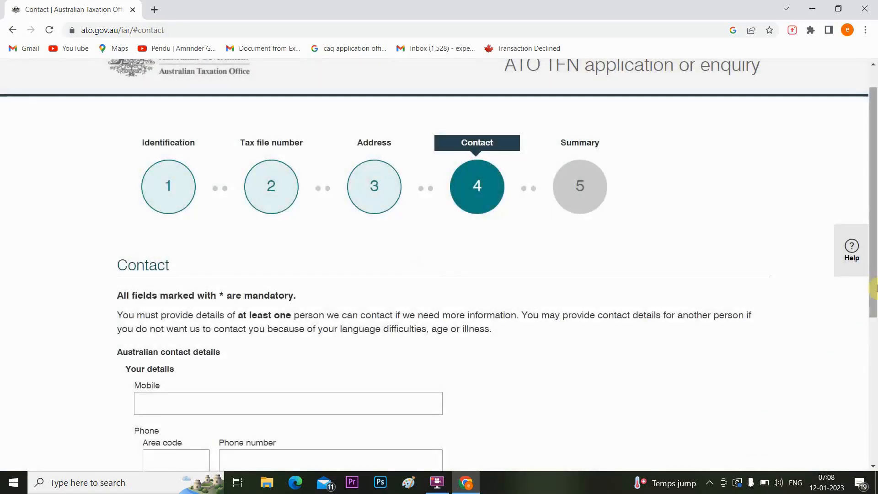
Enter the applicant's mobile number and e-mail address, then continue to the Summary step.
left_click_drag(875, 271, 864, 330)
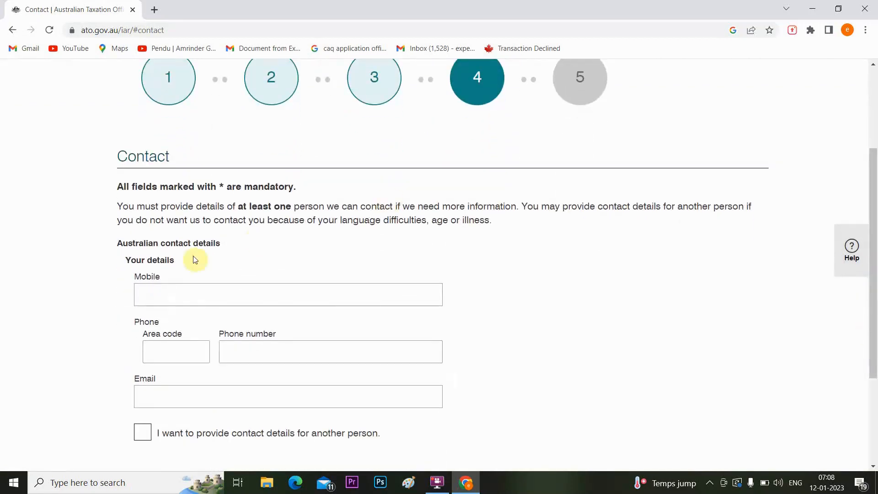
left_click(150, 293)
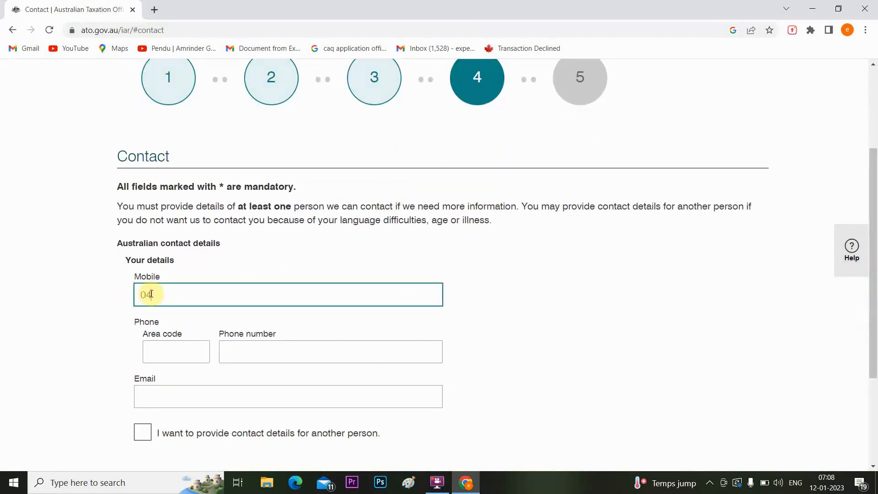
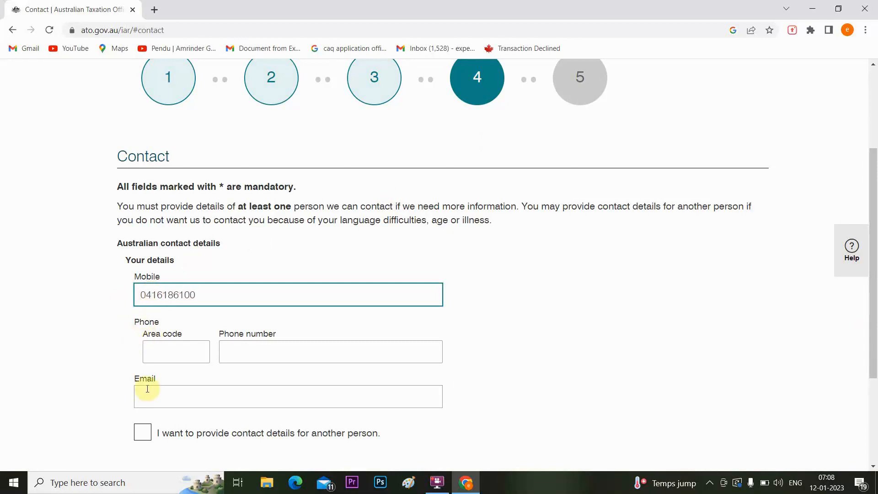
left_click(152, 389)
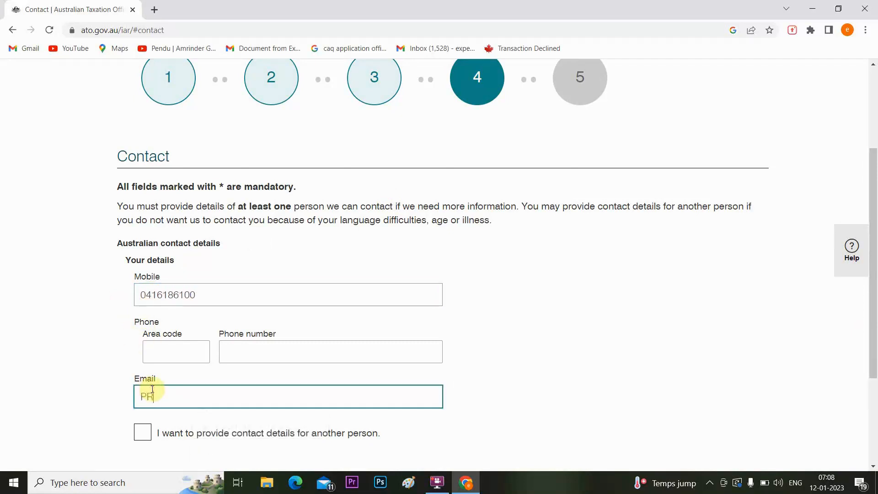
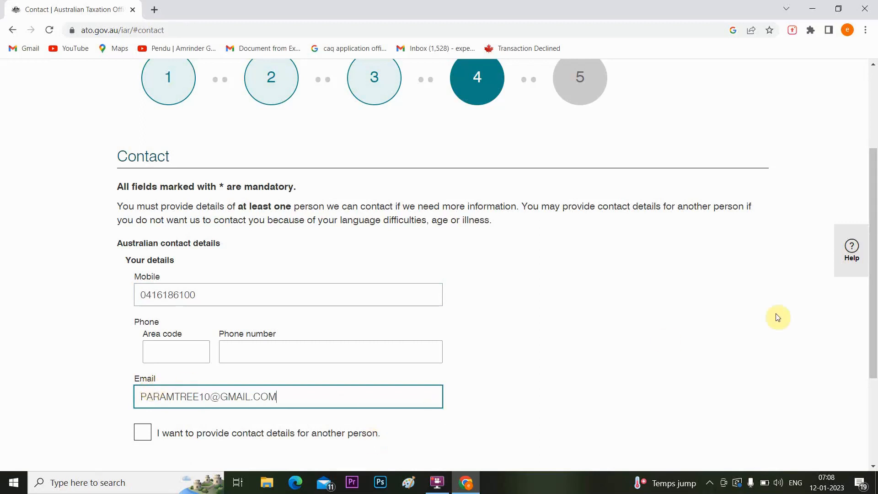
left_click_drag(873, 277, 875, 334)
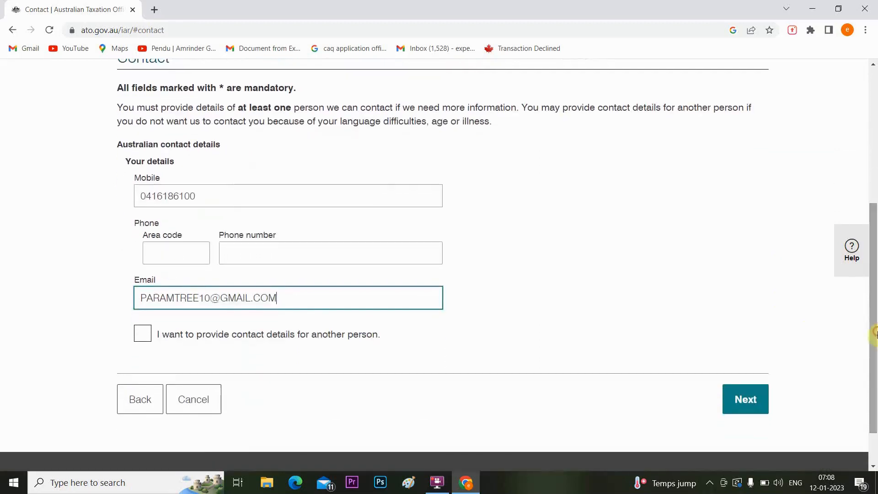
left_click(745, 400)
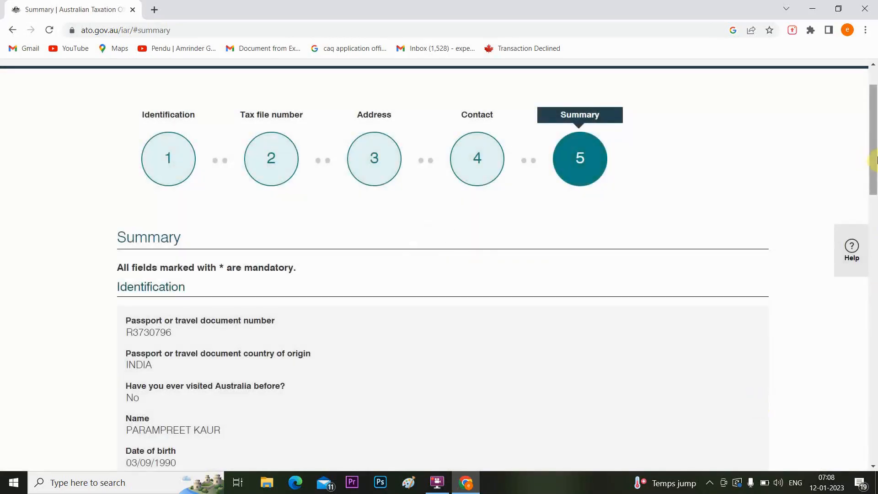
Scroll down the Summary page past the Identification, Tax file number and Address answers to the Declaration section.
left_click_drag(875, 160, 875, 218)
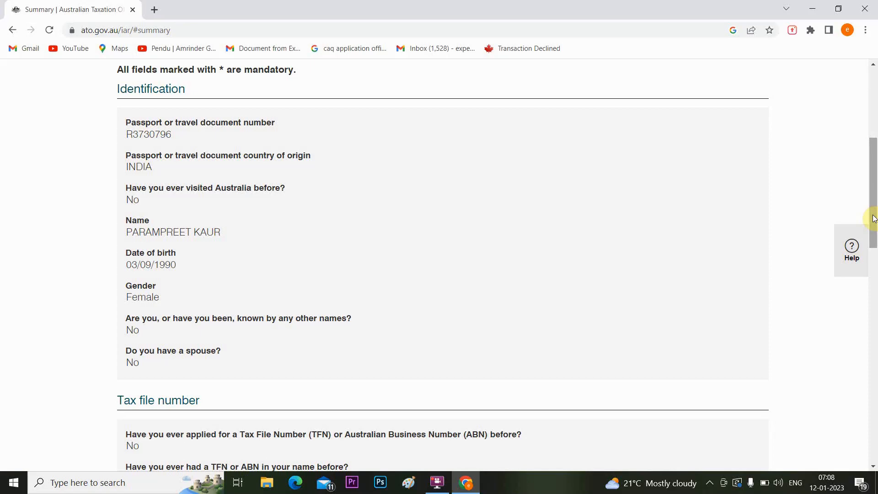
left_click_drag(873, 218, 875, 264)
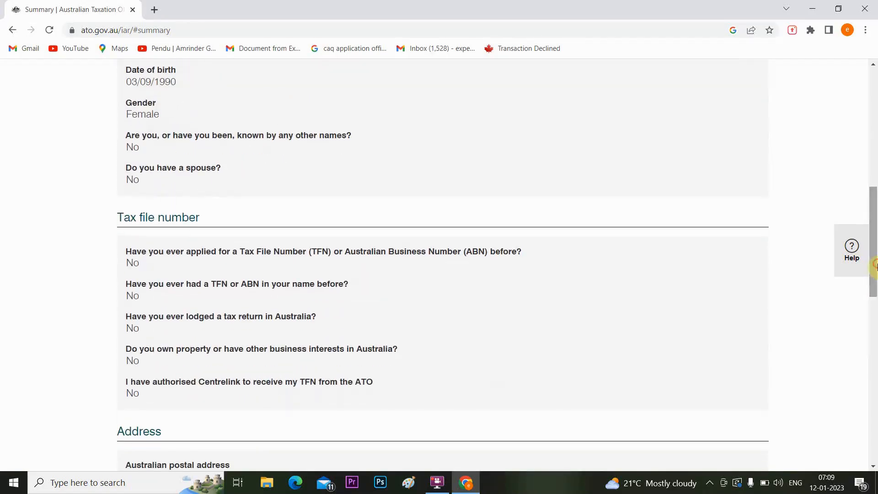
left_click_drag(875, 268, 875, 293)
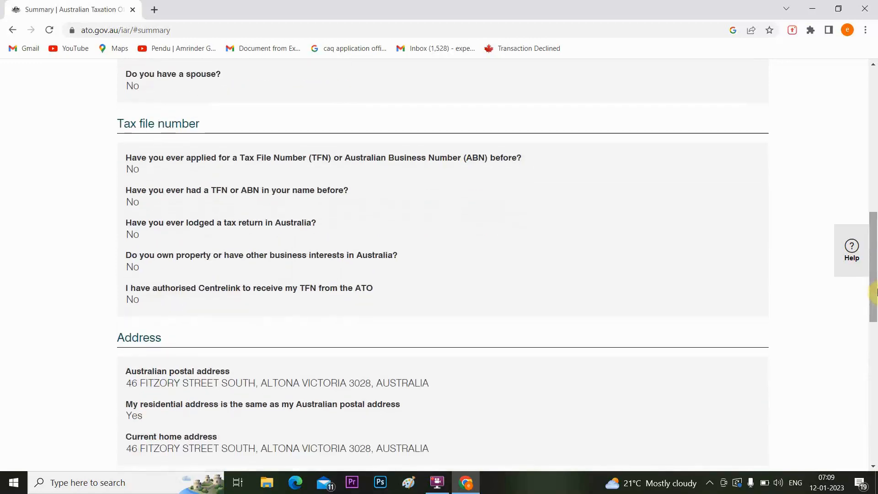
left_click_drag(875, 293, 873, 443)
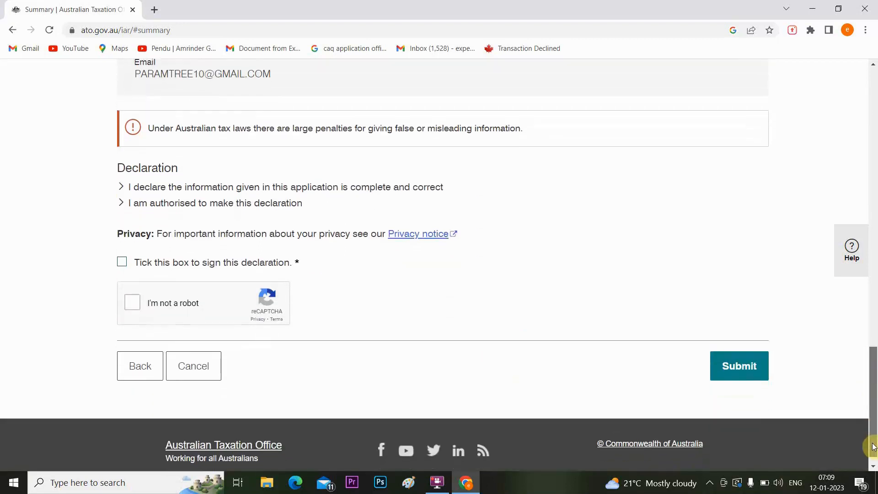